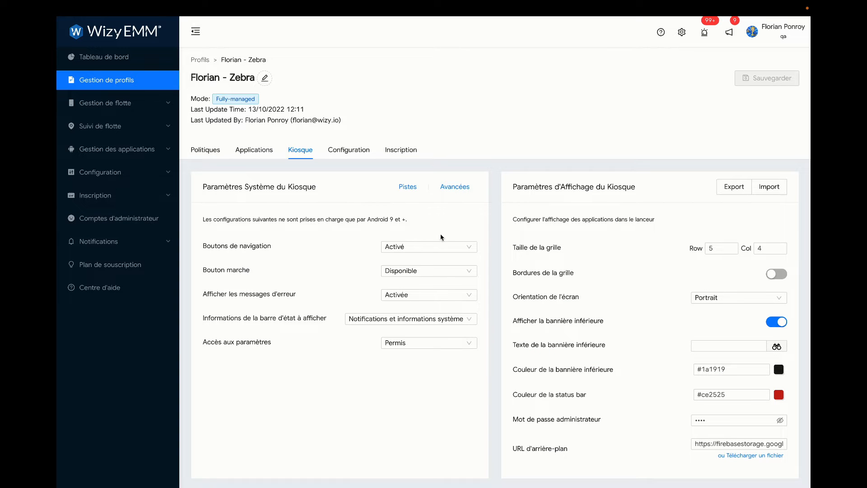
Set the kiosk's bottom banner text to "WizyEMM Team" and save the profile
scroll(627, 280, "down", 1)
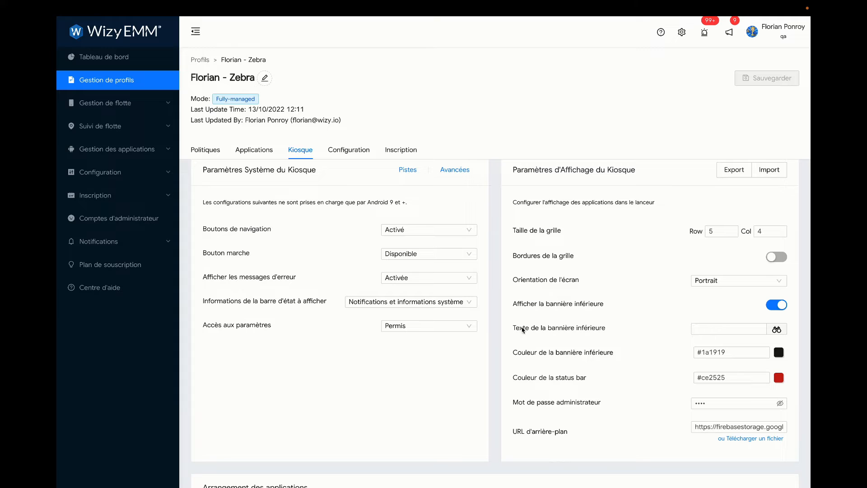
left_click(704, 328)
type("WizyeMM Team")
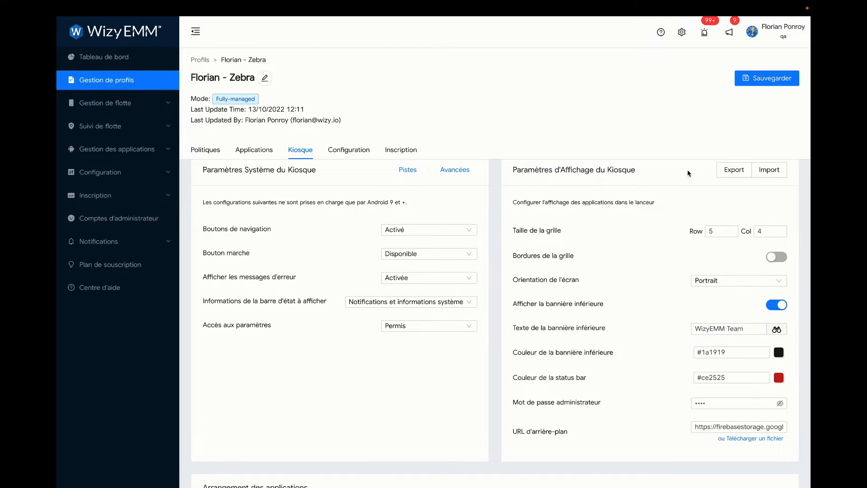
left_click(747, 84)
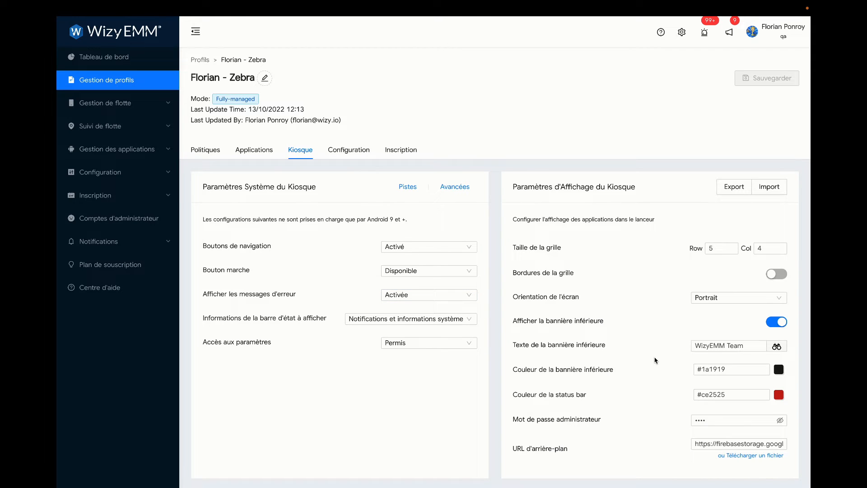
Examine the list of dynamic variables available for the kiosk's bottom banner text
scroll(672, 362, "down", 2)
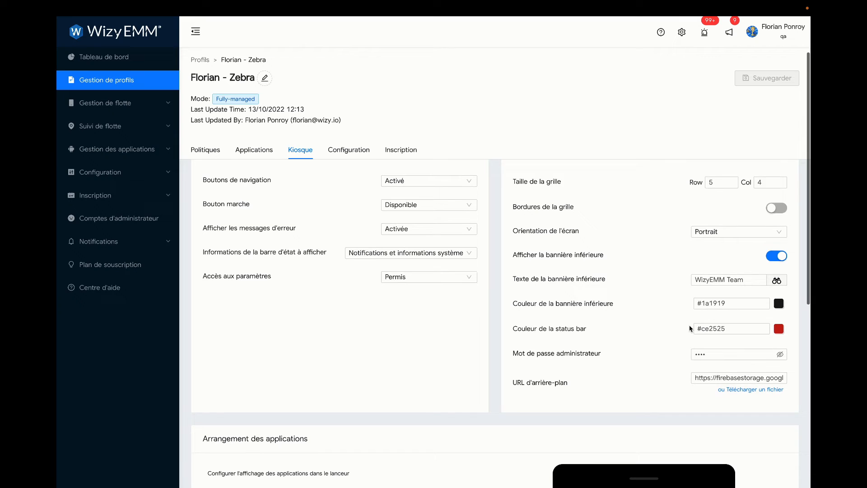
left_click(777, 280)
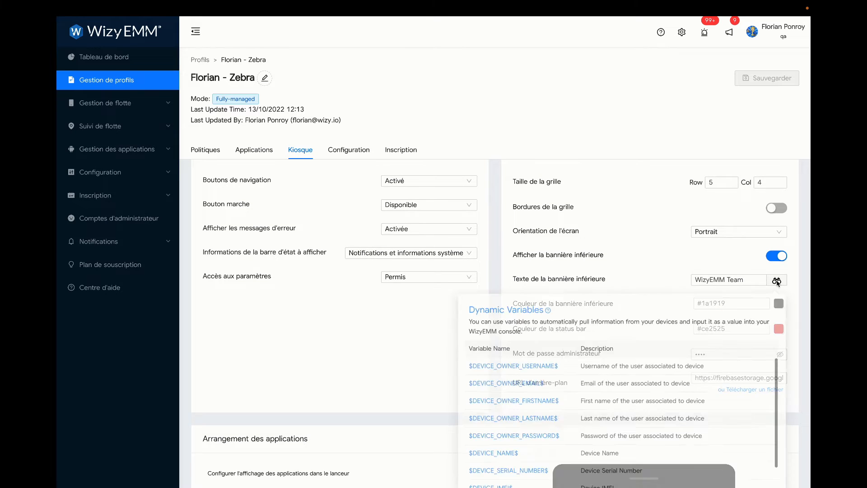
scroll(730, 385, "down", 1)
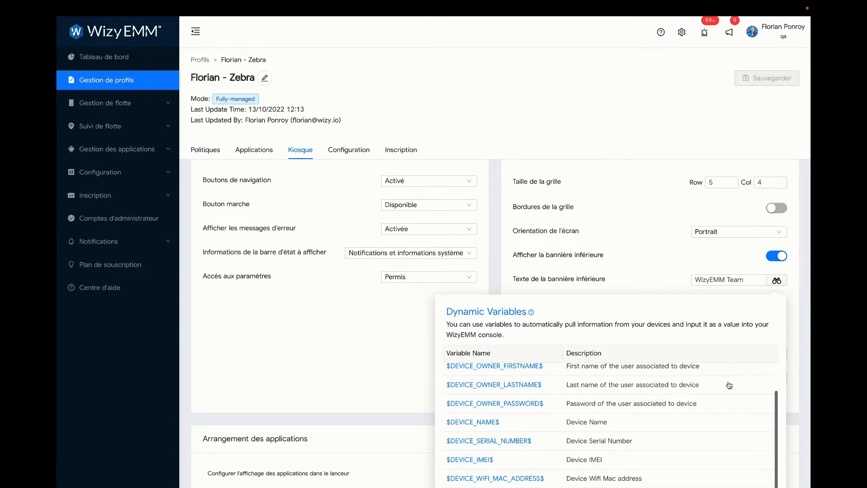
scroll(402, 382, "down", 2)
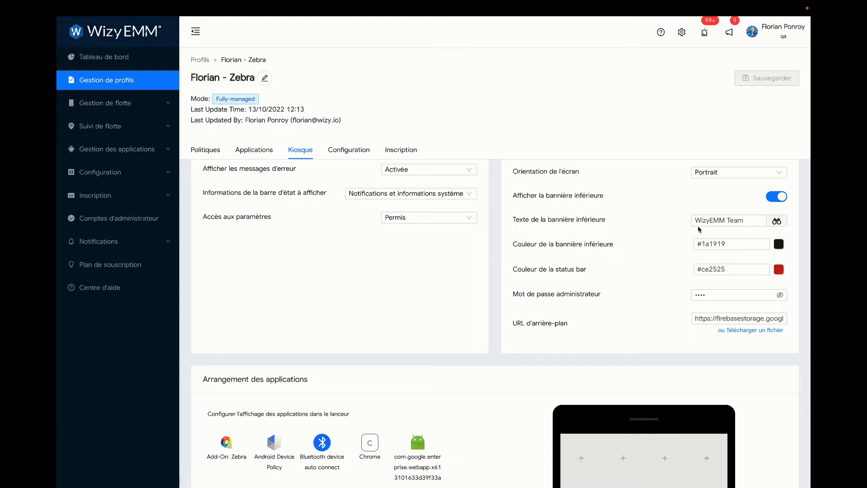
left_click(777, 220)
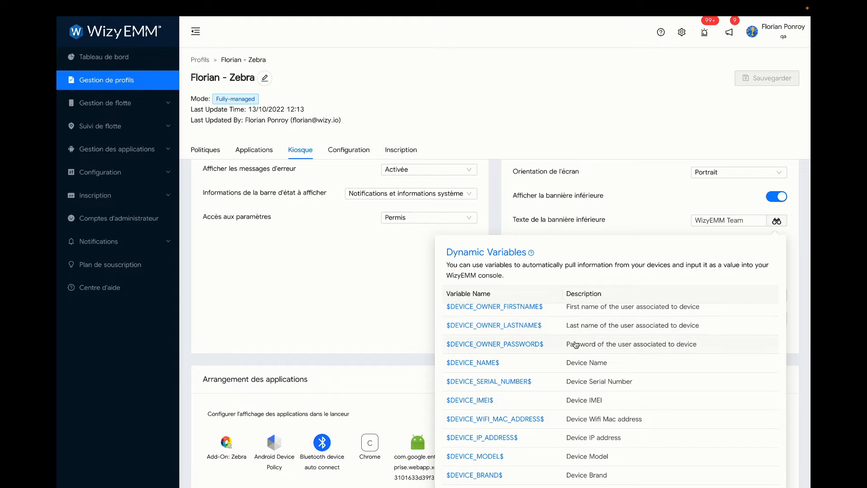
scroll(576, 345, "up", 2)
scroll(574, 348, "up", 1)
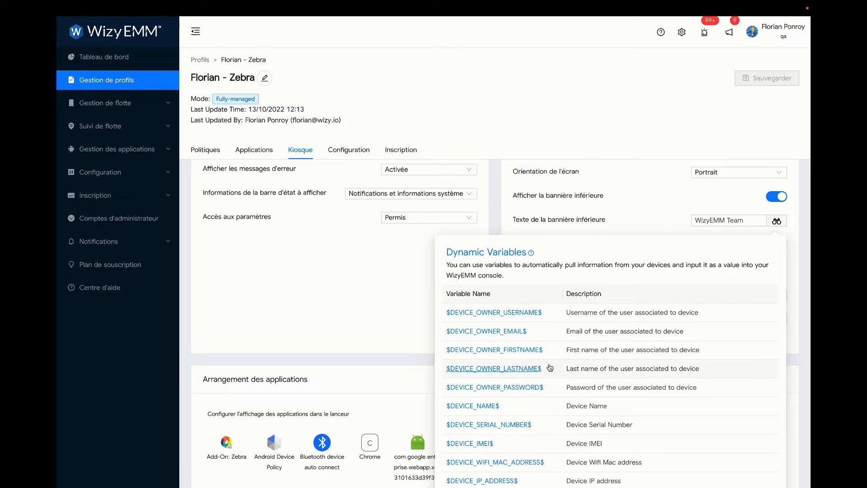
scroll(550, 368, "down", 3)
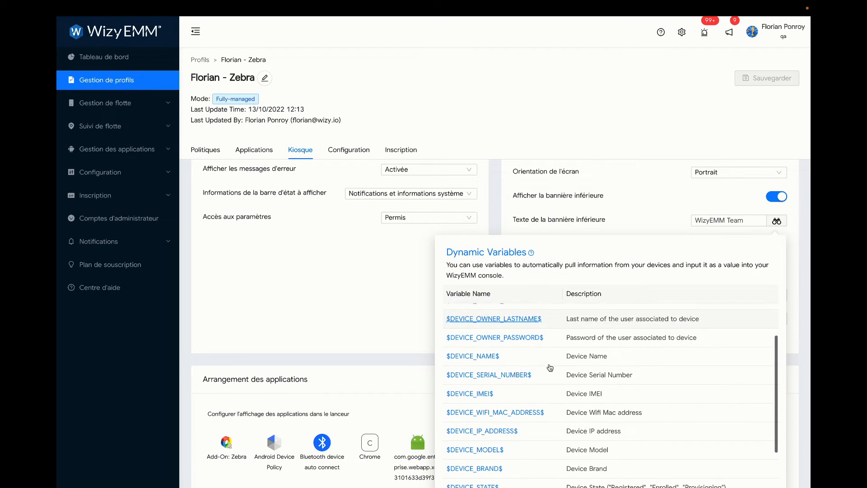
scroll(550, 368, "down", 2)
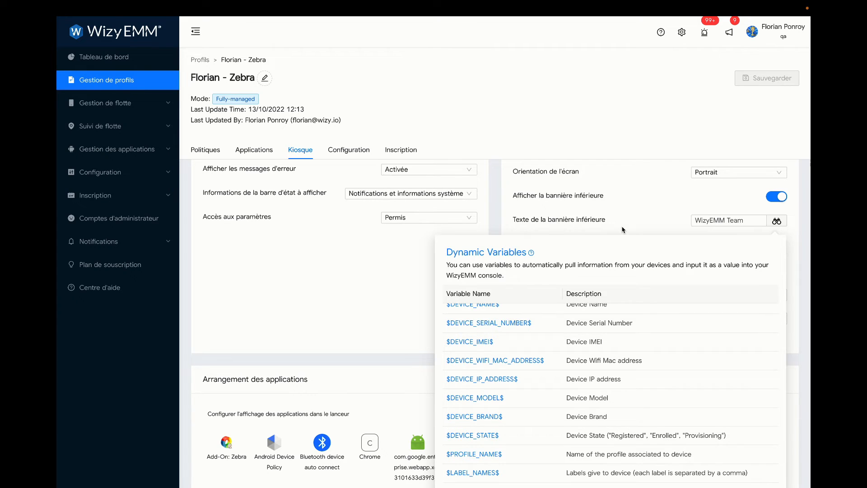
Replace the bottom banner text with "IMEI: $DEVICE_IMEI$" using the device IMEI variable, and save the profile
triple_click(700, 221)
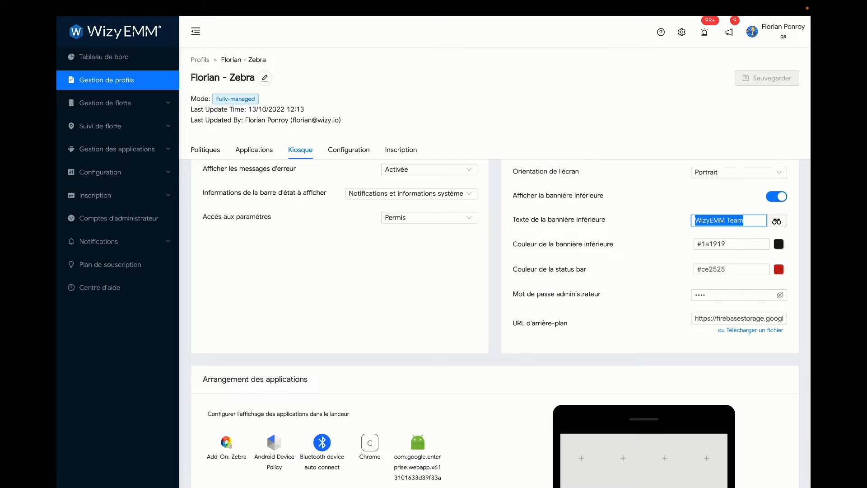
key("BackSpace")
mouse_move(777, 221)
scroll(645, 383, "down", 1)
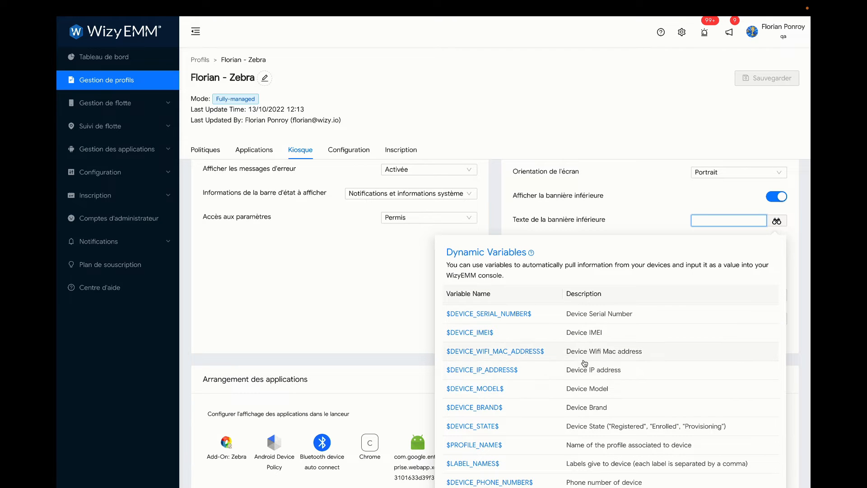
left_click(486, 334)
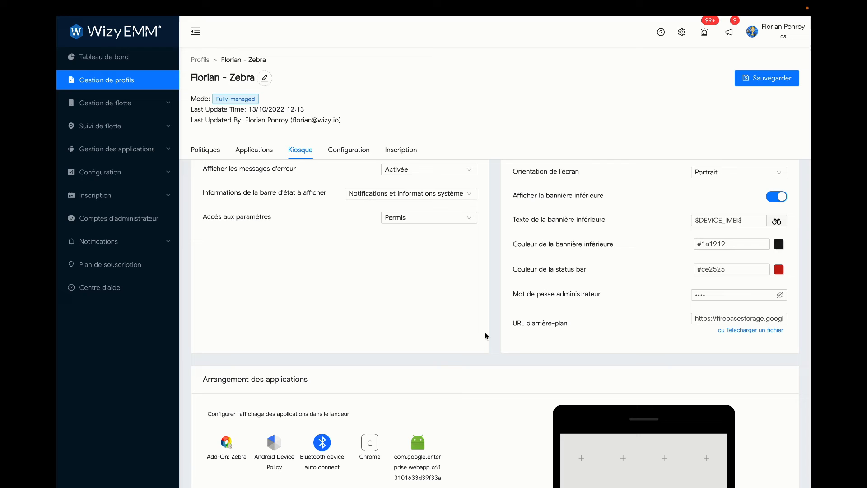
left_click(696, 219)
type("IMEI:")
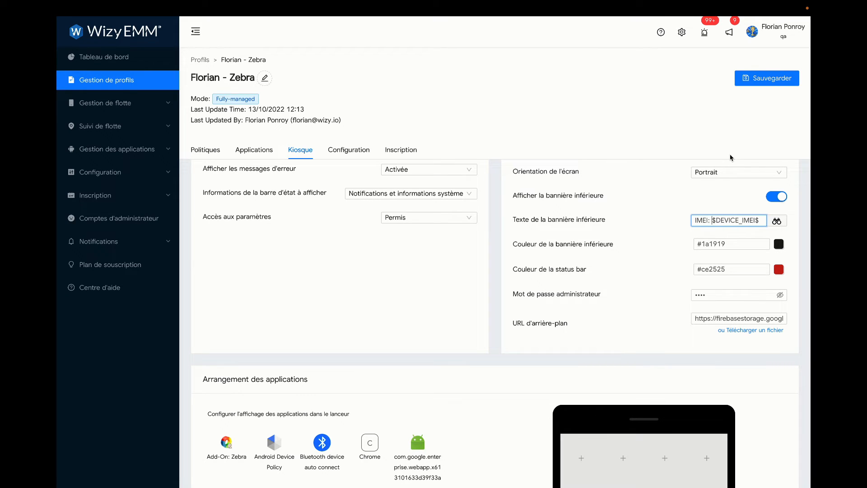
left_click(764, 84)
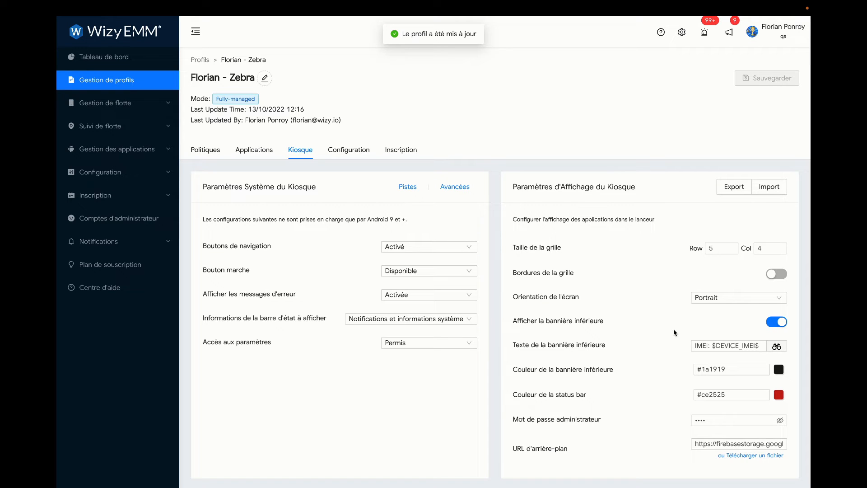
Replace the bottom banner text with the $DEVICE_NAME$ dynamic variable
left_click(691, 346)
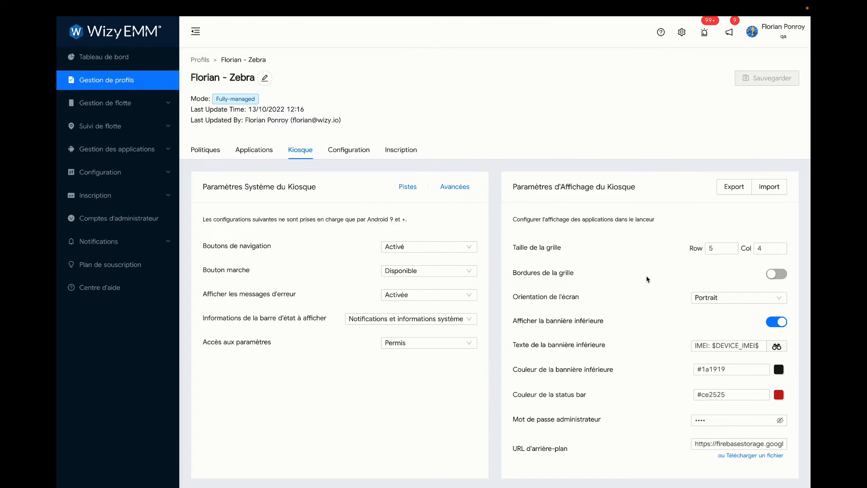
scroll(647, 279, "down", 1)
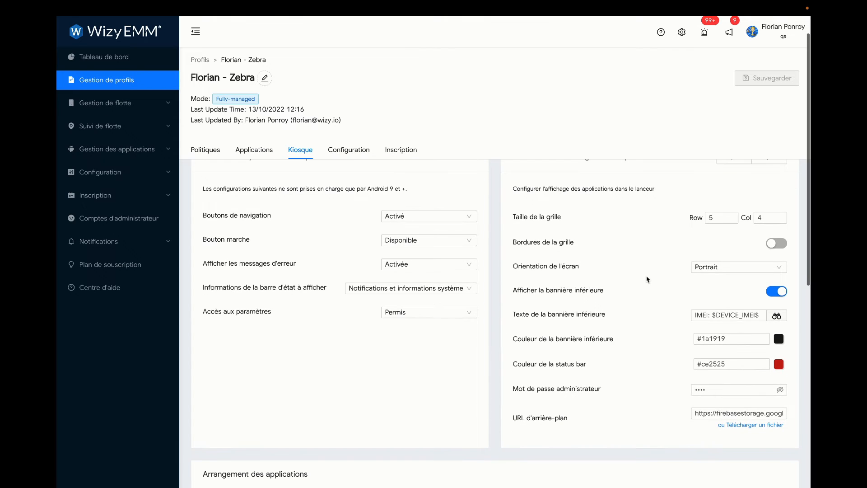
left_click(723, 315)
key("ctrl+a")
key("BackSpace")
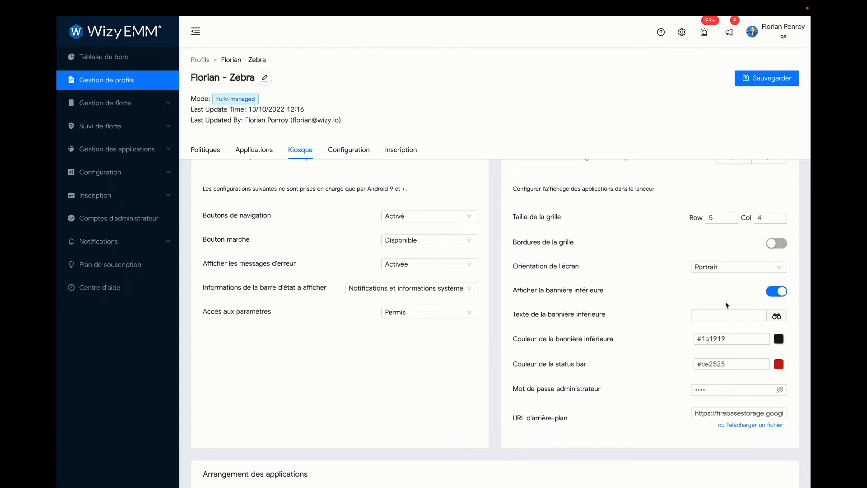
left_click(776, 316)
scroll(614, 430, "down", 3)
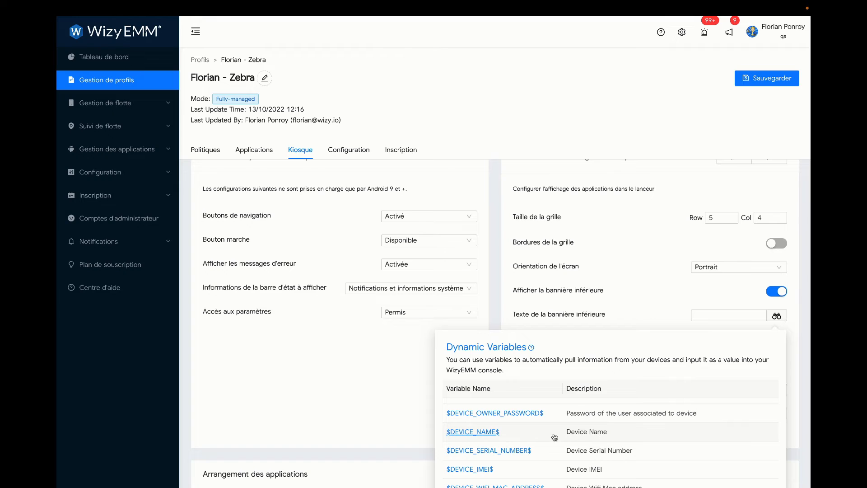
left_click(490, 434)
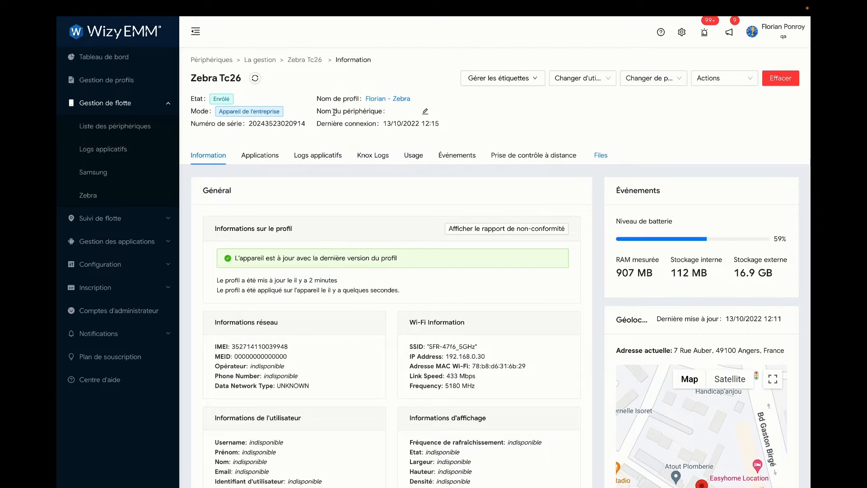
Set the Zebra Tc26's device name to the person's first name on its information page
left_click(392, 112)
type("Florian")
key("Return")
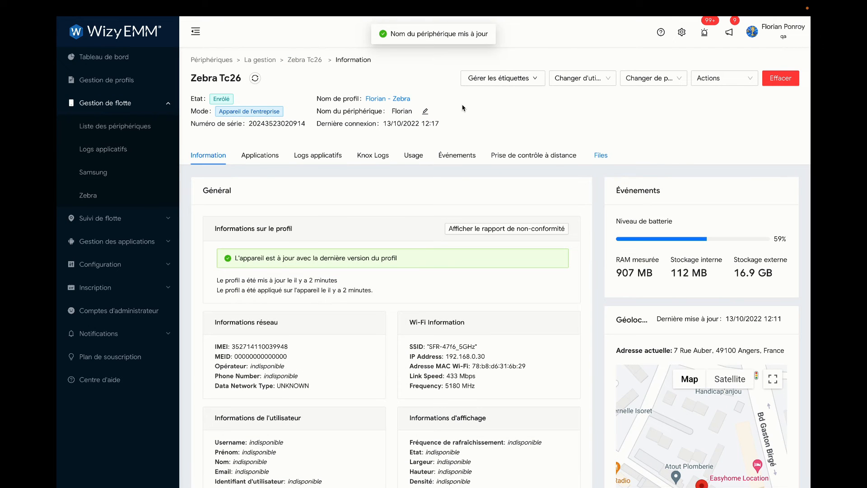
Open the device list and filter it with the saved "Variable Demo" filter
left_click(141, 128)
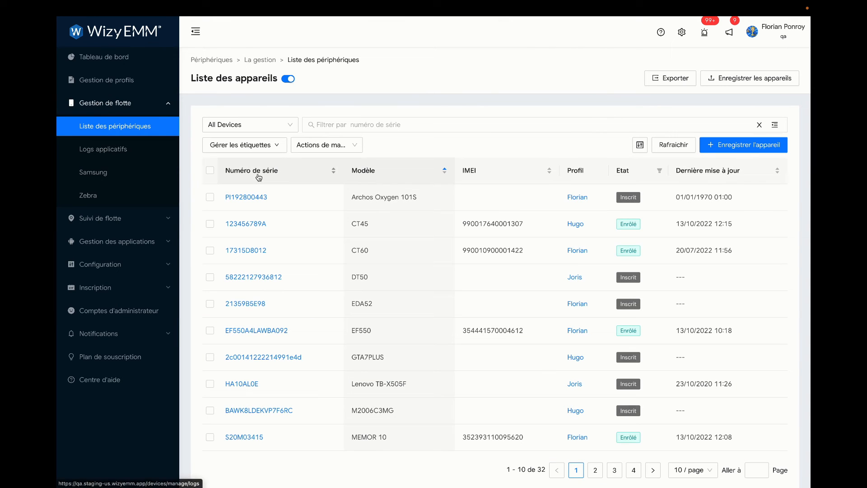
left_click(273, 123)
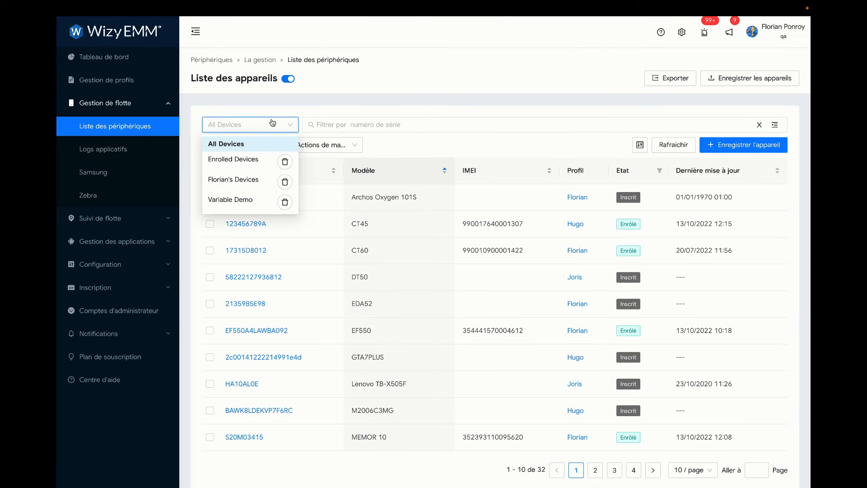
left_click(242, 200)
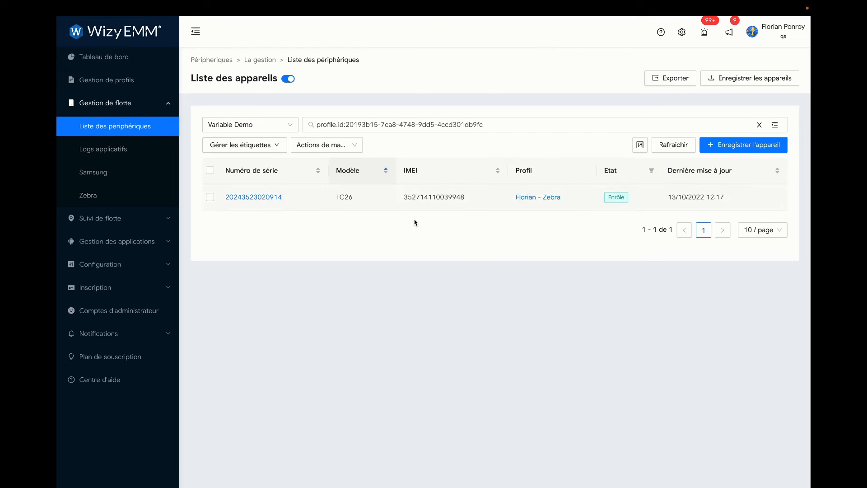
Add the Device Name column directly after Modèle in the device table, and try out editing the TC26's name cell without changing it
left_click(640, 146)
left_click(583, 198)
type("name")
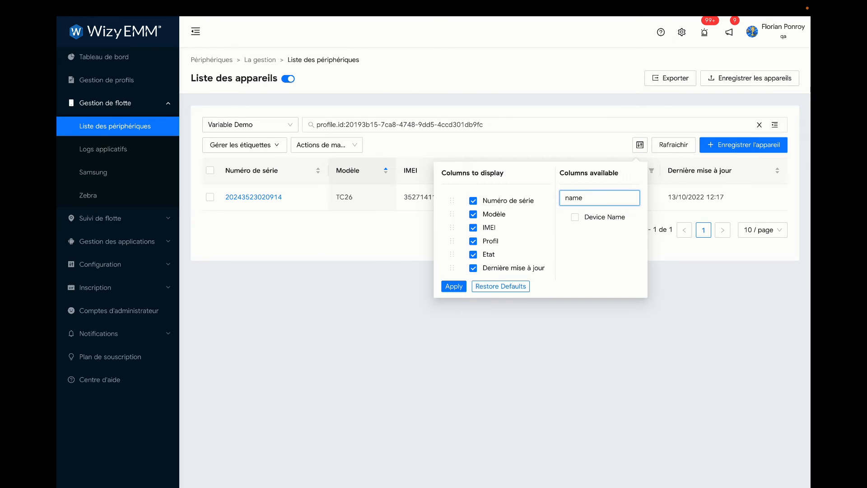
left_click(577, 218)
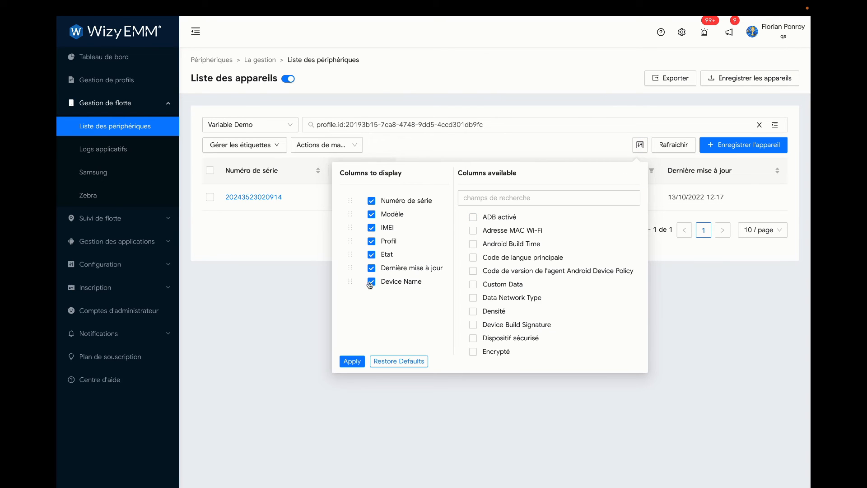
left_click_drag(351, 281, 350, 230)
left_click(352, 360)
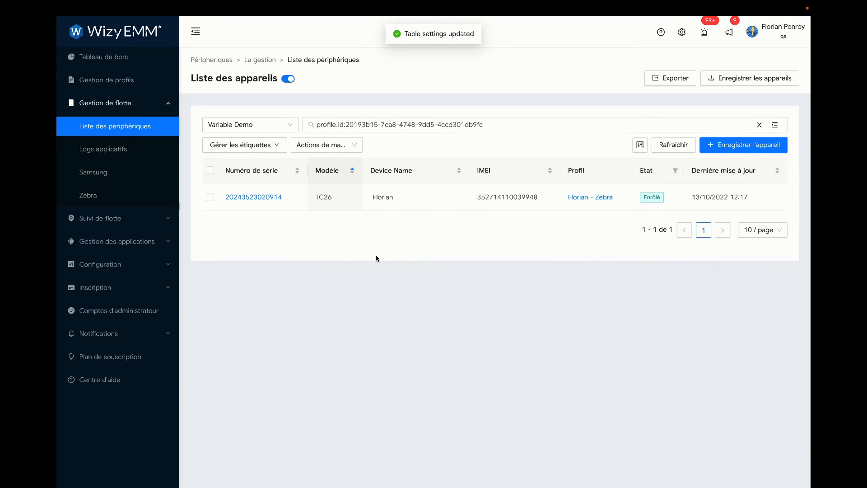
left_click(391, 199)
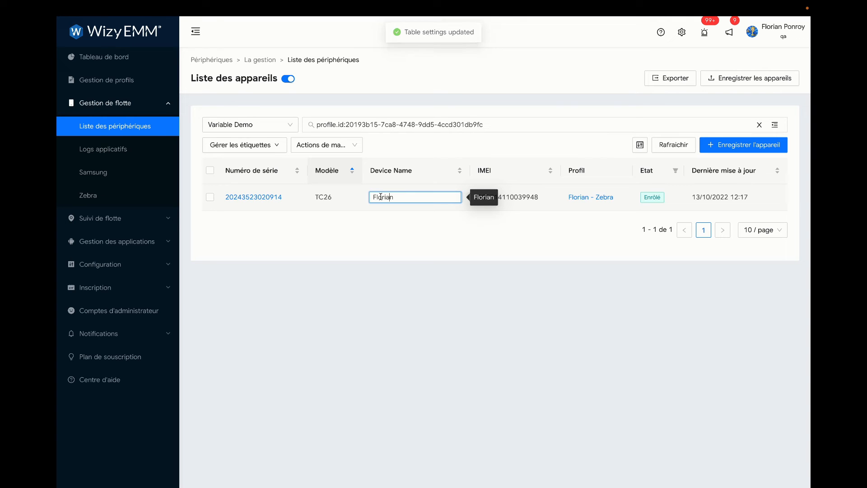
left_click(379, 233)
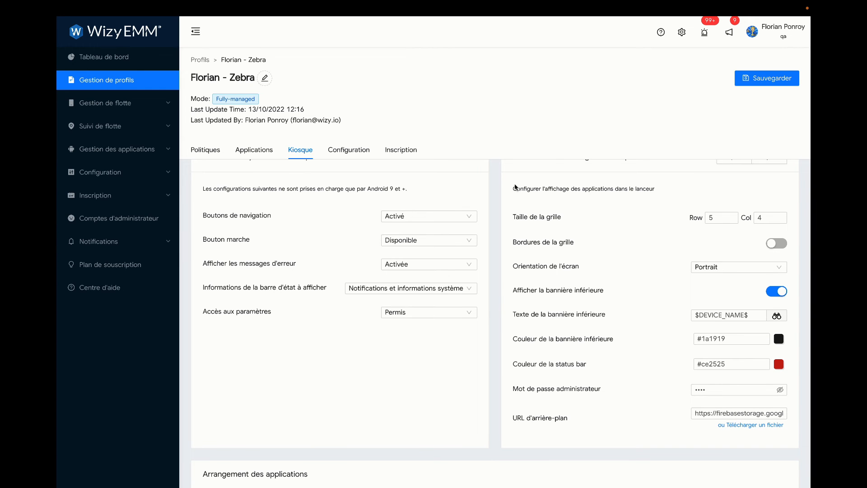
Save the profile's kiosk banner change and open the configuration of Chrome among the profile's installed applications
left_click(780, 78)
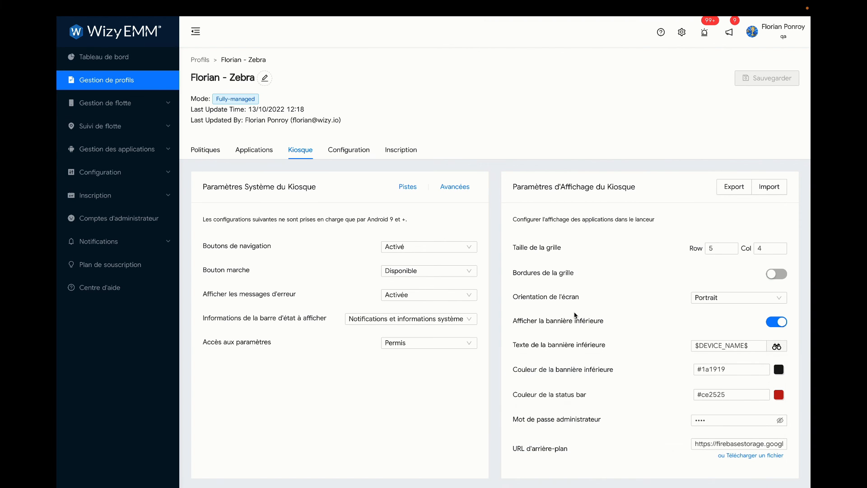
left_click(261, 153)
scroll(318, 295, "down", 2)
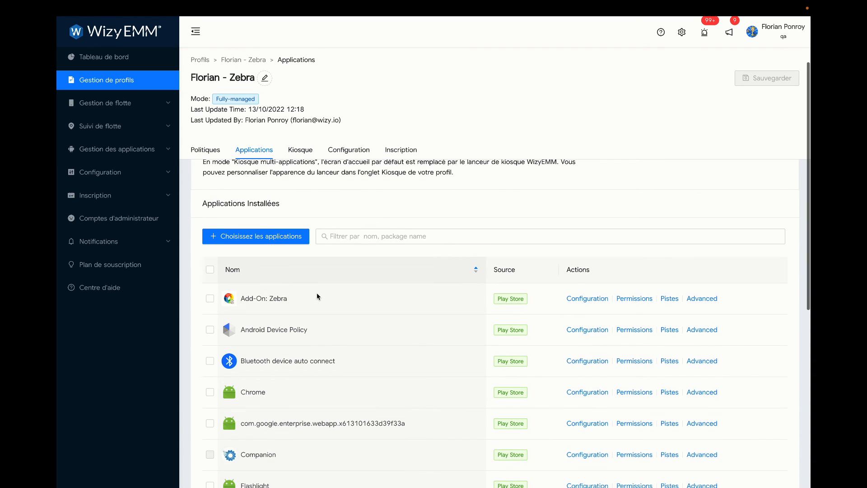
left_click(587, 392)
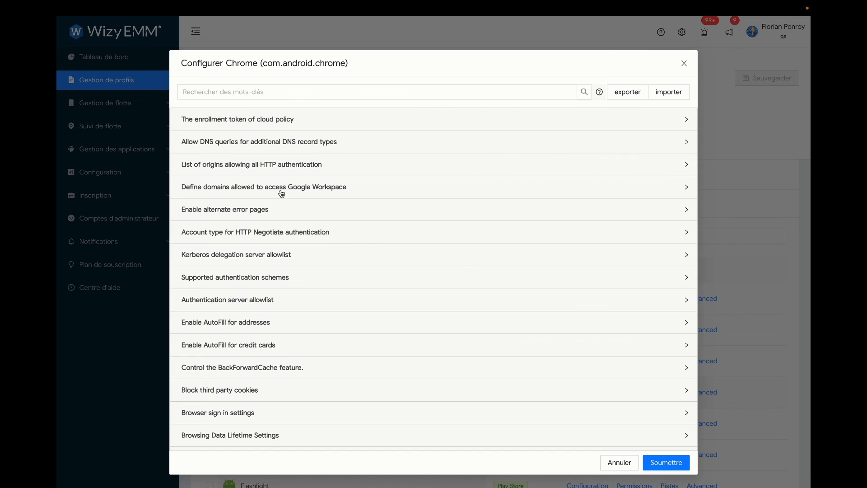
Expand Chrome's cloud policy enrollment token setting and examine the dynamic variables available for its value
left_click(257, 119)
left_click(205, 188)
left_click(227, 175)
left_click(650, 188)
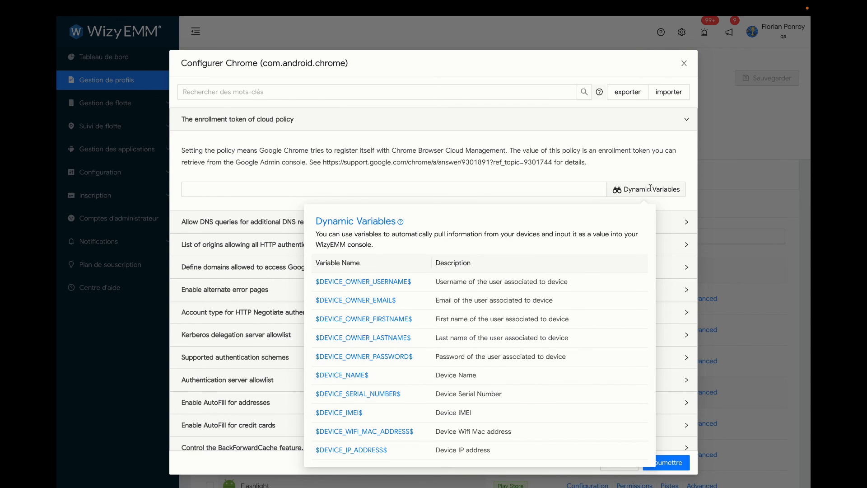
scroll(505, 343, "down", 3)
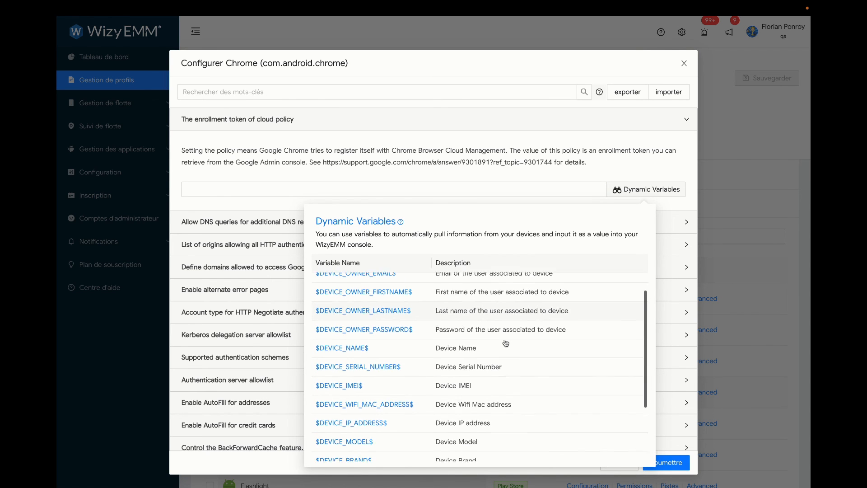
scroll(505, 343, "up", 1)
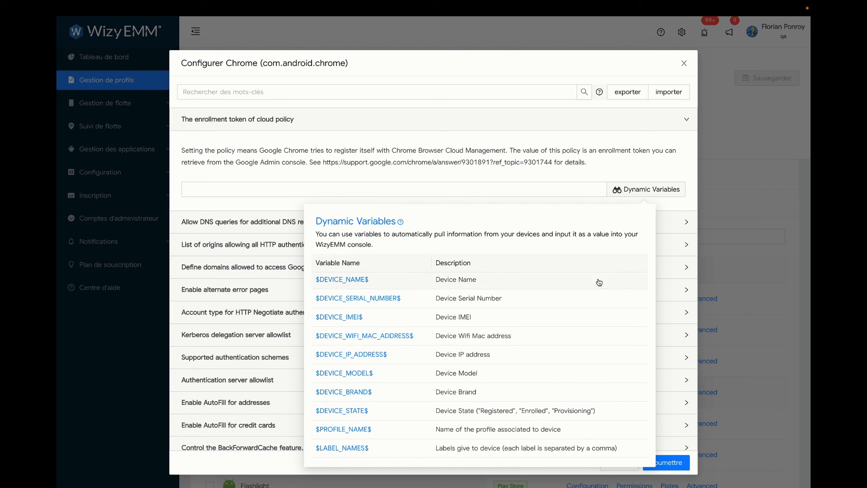
left_click(576, 173)
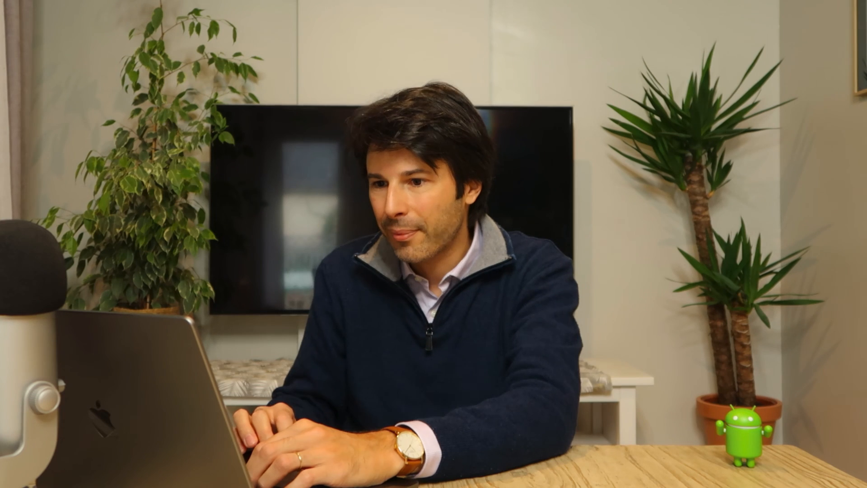